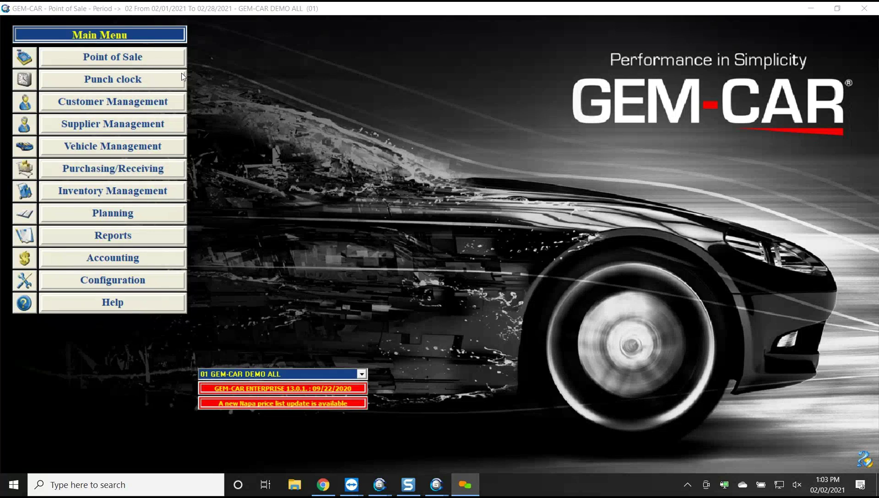
Open Point of Sale from the GEM-CAR Main Menu to start a blank appointment
left_click(139, 58)
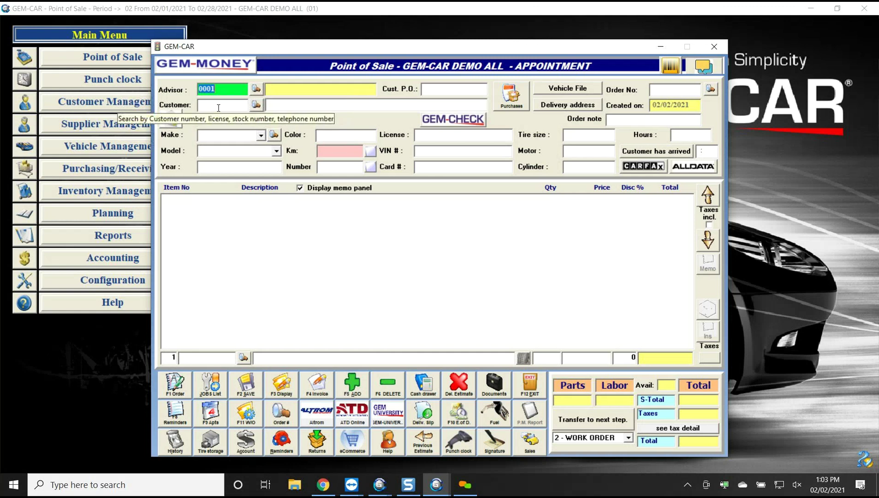
Keep advisor 0001, find the customer's 2015 BMW 750LI by licence plate, and skip its previous estimates
left_click(218, 108)
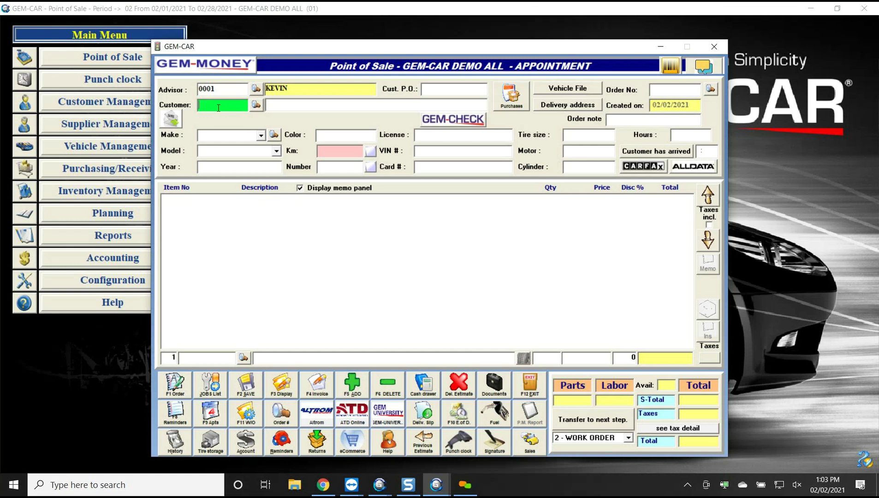
type("bmw123")
key("Return")
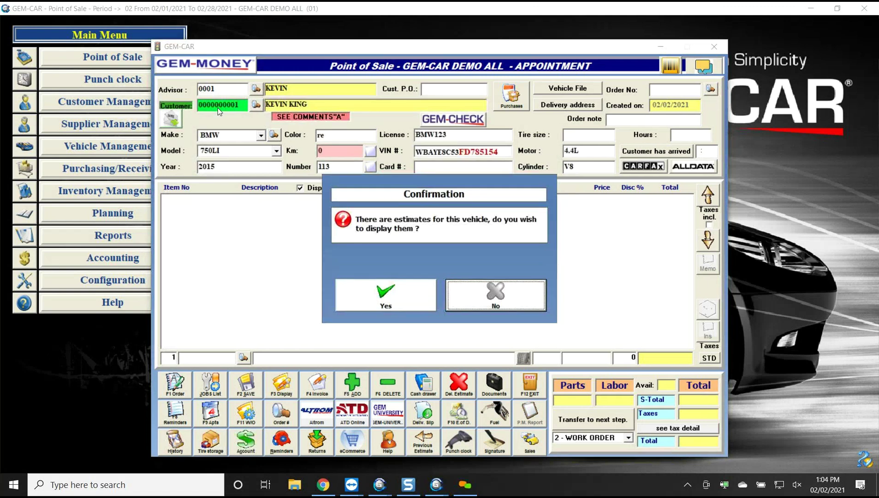
key("Return")
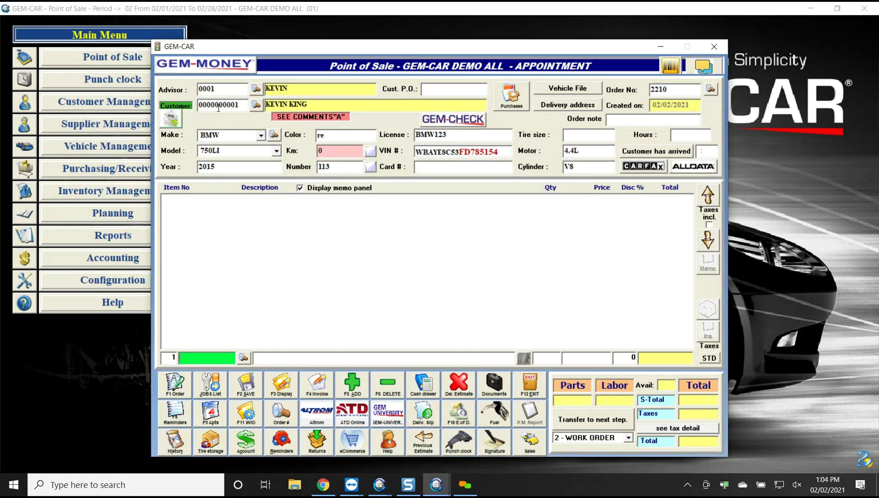
Add REPLACE FRONT BRAKES at 1.3 hours, keeping the 4.26 shop supply line for a 111.16 total
type("bra")
key("Return")
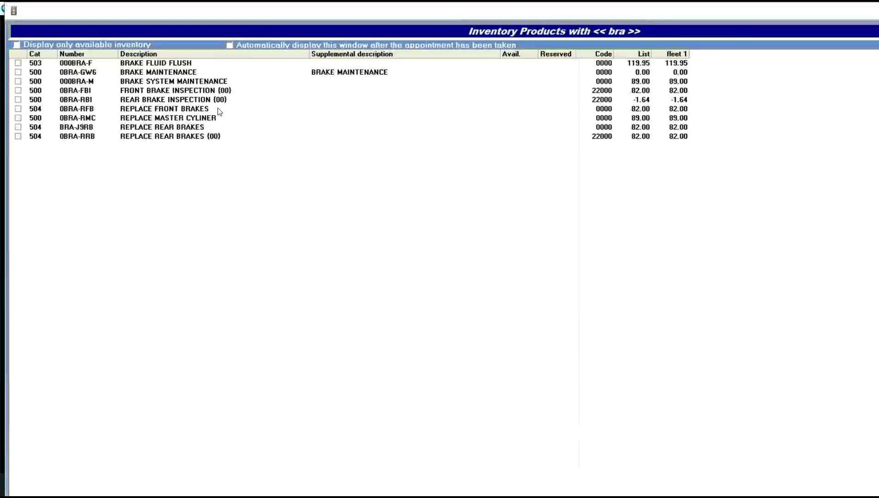
left_click(152, 110)
double_click(152, 111)
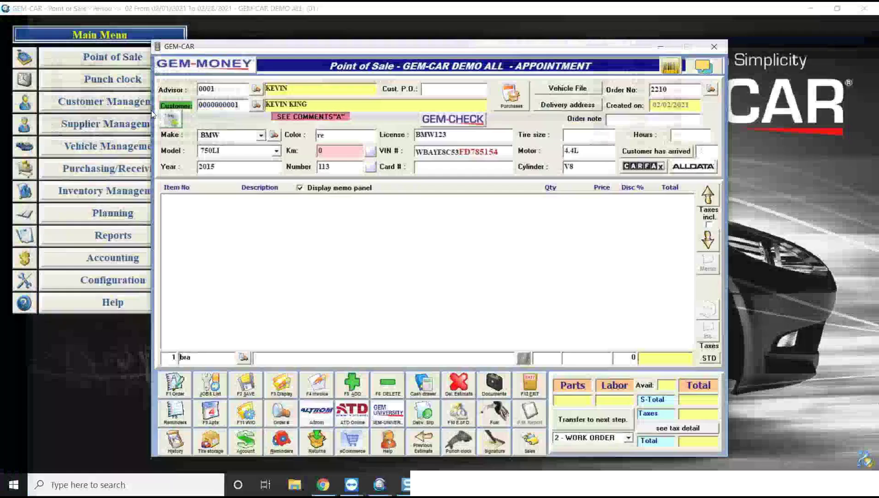
key("Return")
type("1.3")
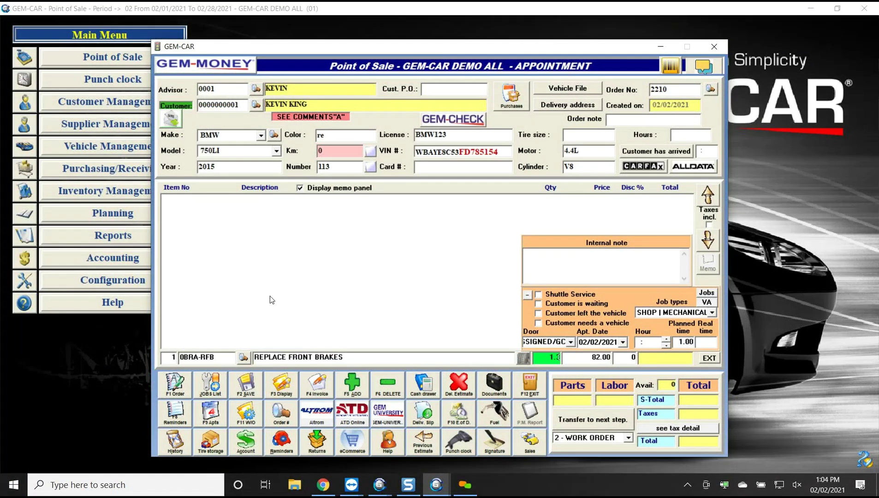
key("Return")
key("Return")
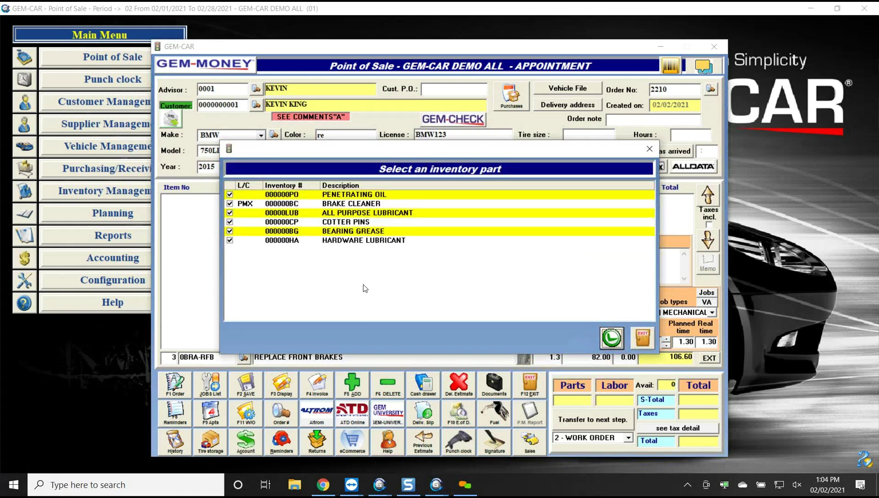
left_click(638, 336)
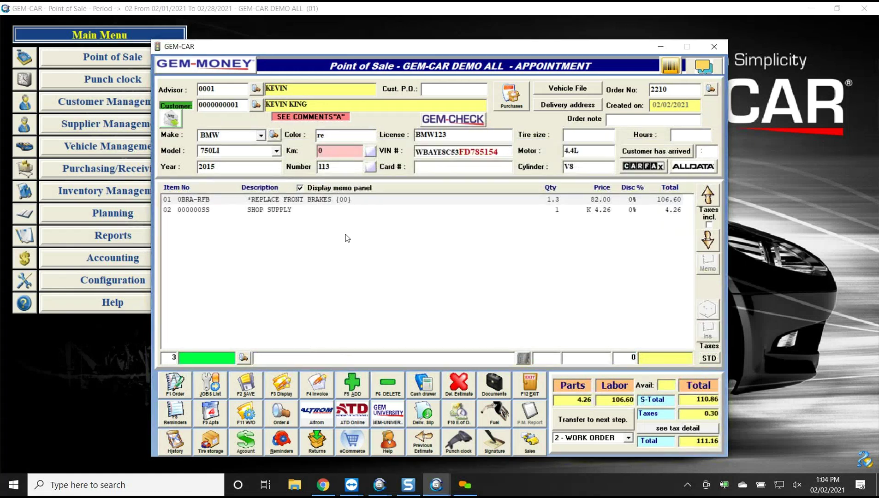
Open the Altrom catalogue for the BMW and list its Brakes - Front parts
left_click(316, 415)
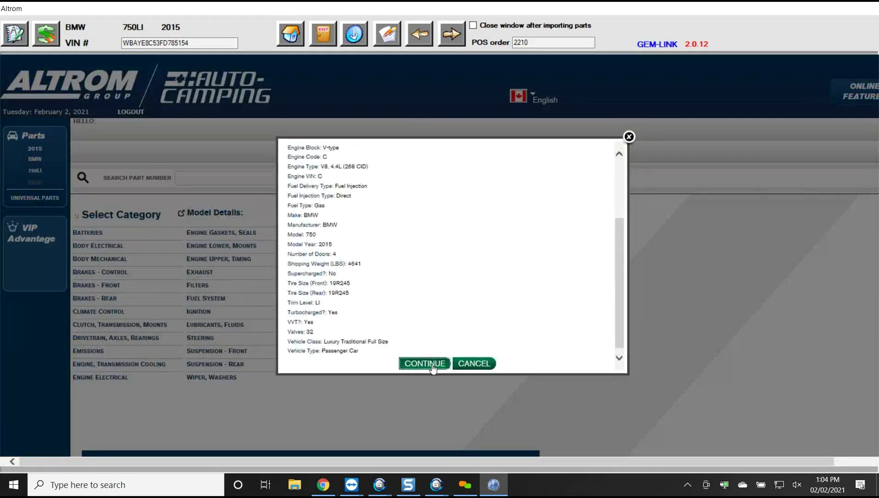
left_click(424, 364)
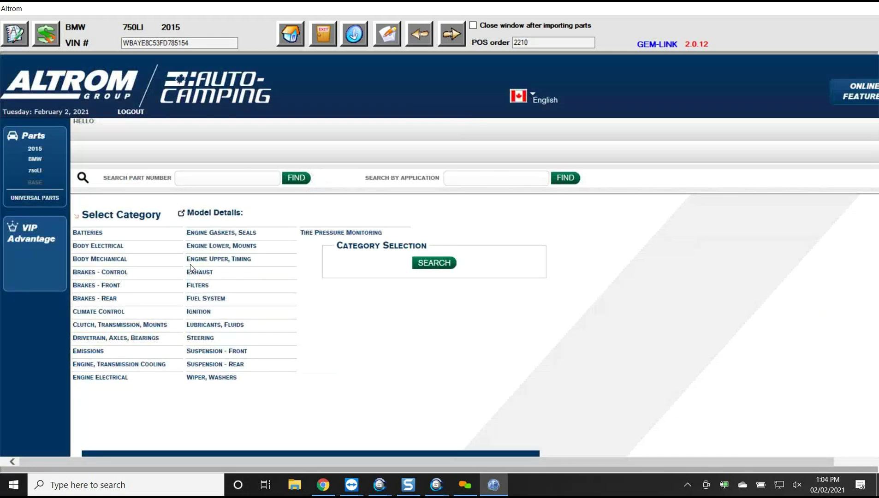
left_click(100, 286)
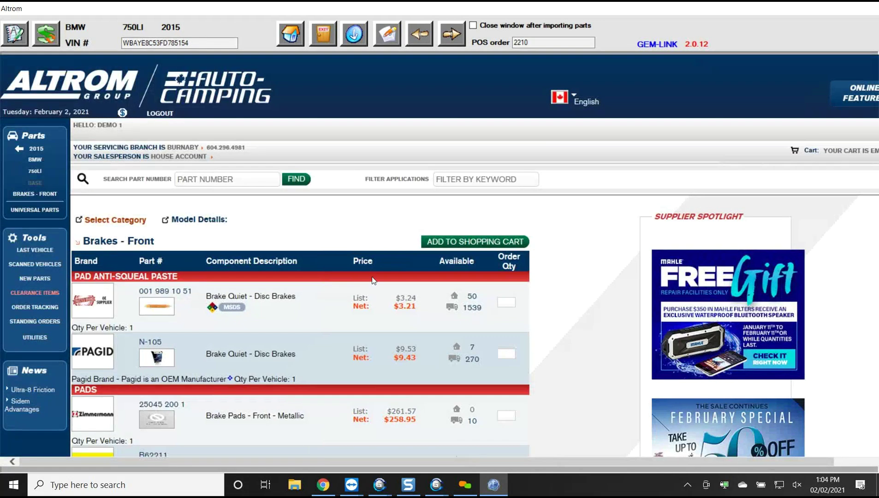
Enter quantities for the Zimmermann front pads and rotors and add them to the cart ($725.37)
scroll(511, 329, "down", 3)
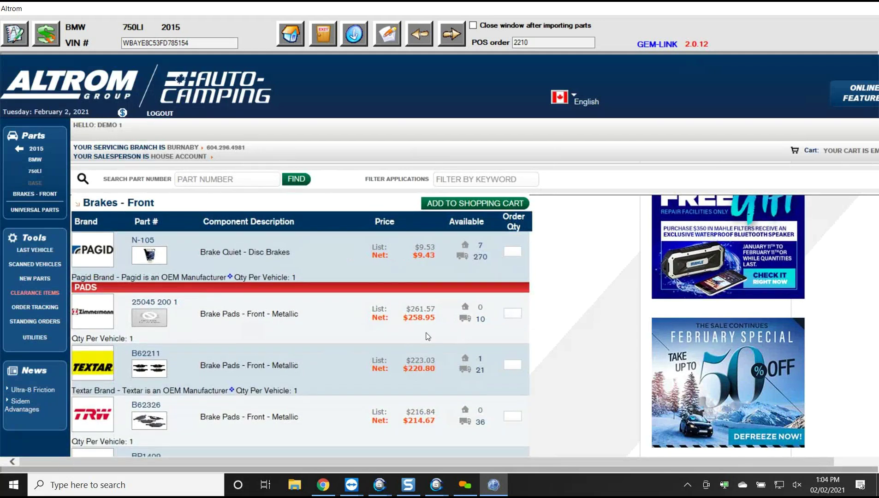
left_click(513, 314)
scroll(506, 320, "down", 4)
scroll(506, 244, "up", 1)
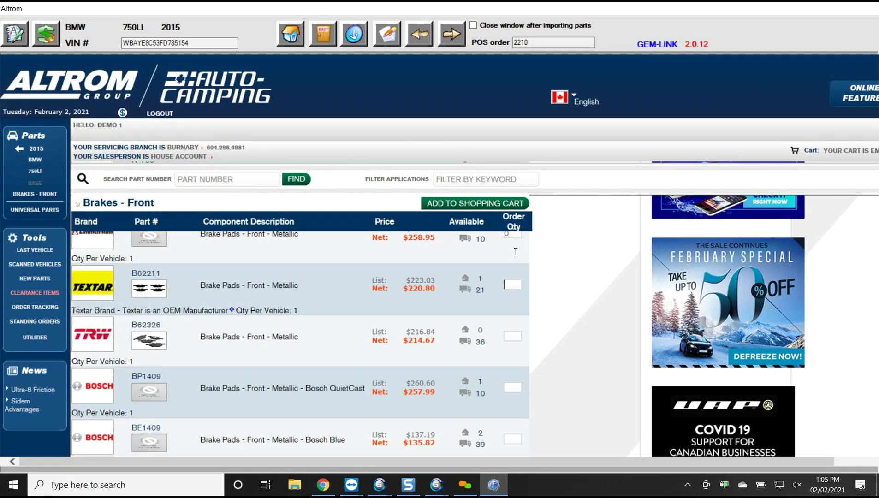
scroll(506, 272, "up", 2)
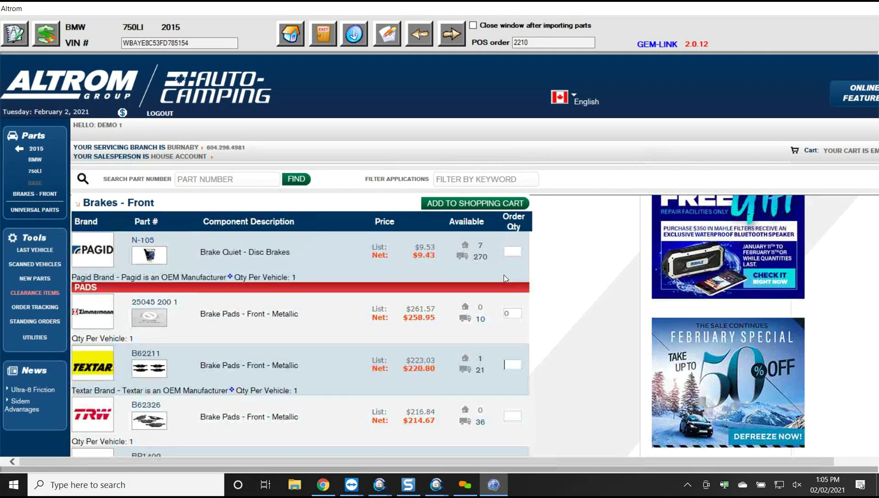
left_click(511, 316)
type("1")
scroll(508, 340, "down", 6)
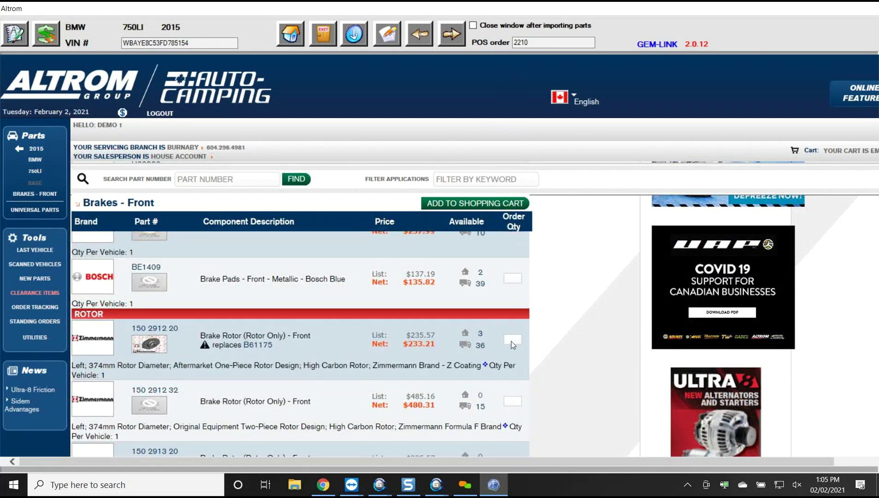
scroll(498, 341, "down", 3)
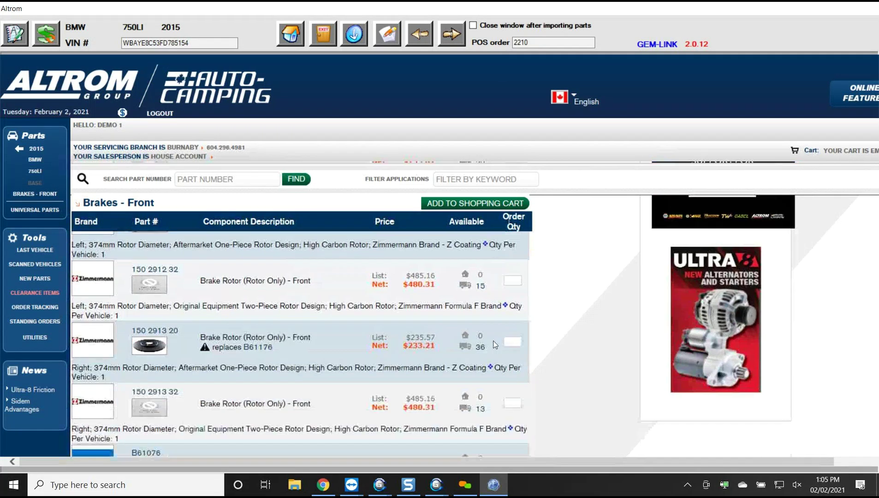
left_click(463, 204)
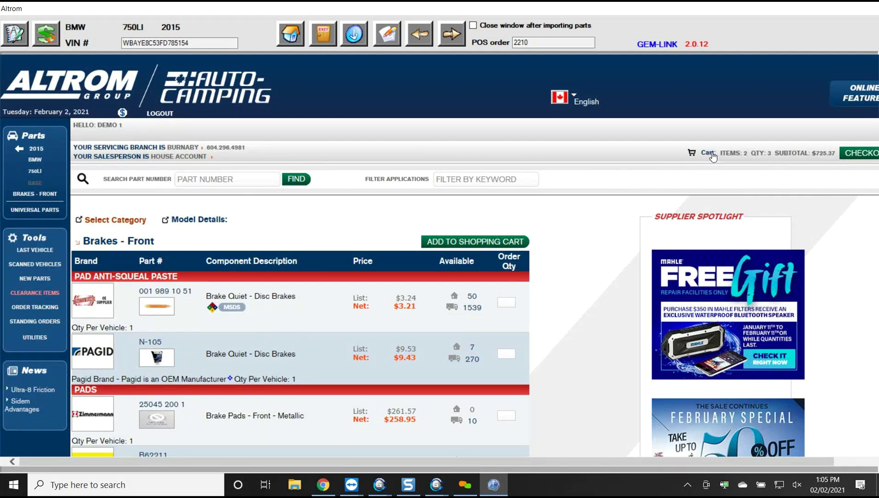
Check out the Altrom cart and import the Brake Rotor and Brake Pad Set into GEM-CAR
left_click(849, 159)
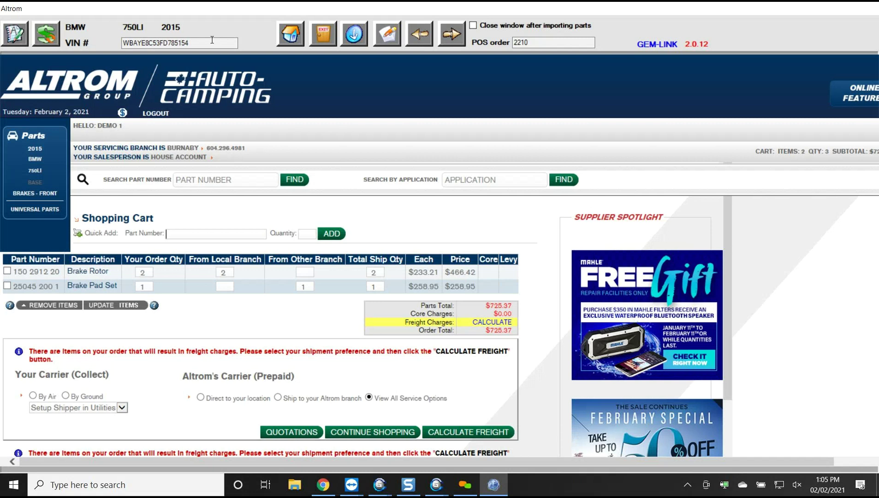
left_click(16, 35)
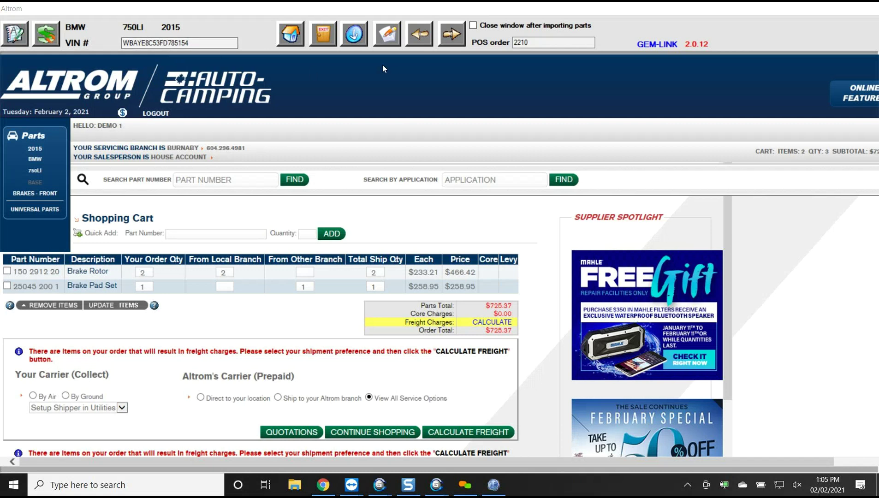
left_click(354, 33)
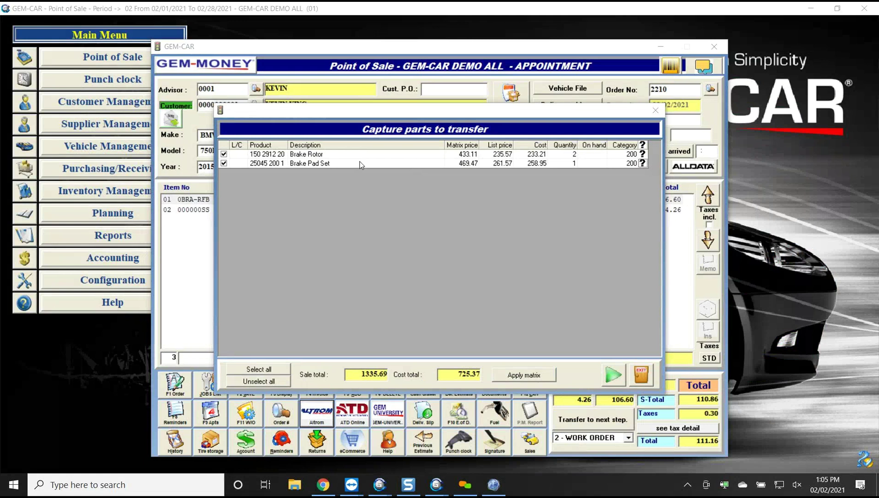
Apply the pricing matrix and transfer the rotors (2 × 441.77) and pad set (478.86) onto the estimate
left_click(535, 375)
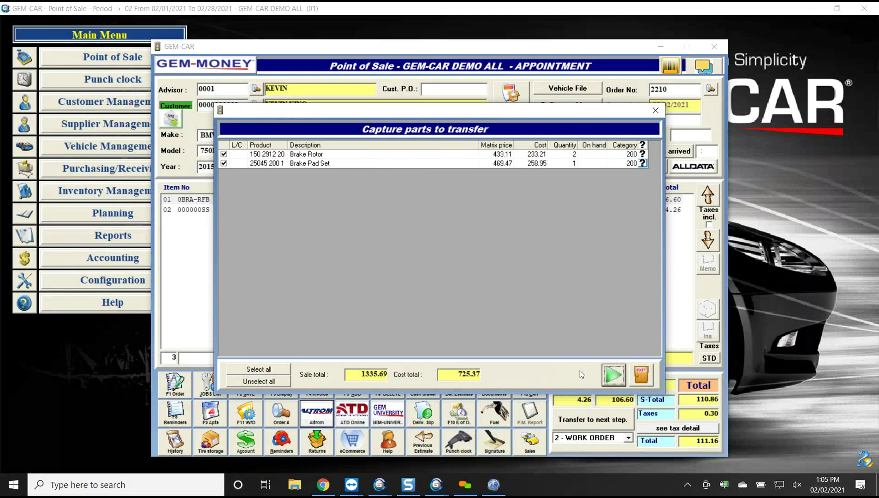
left_click(607, 375)
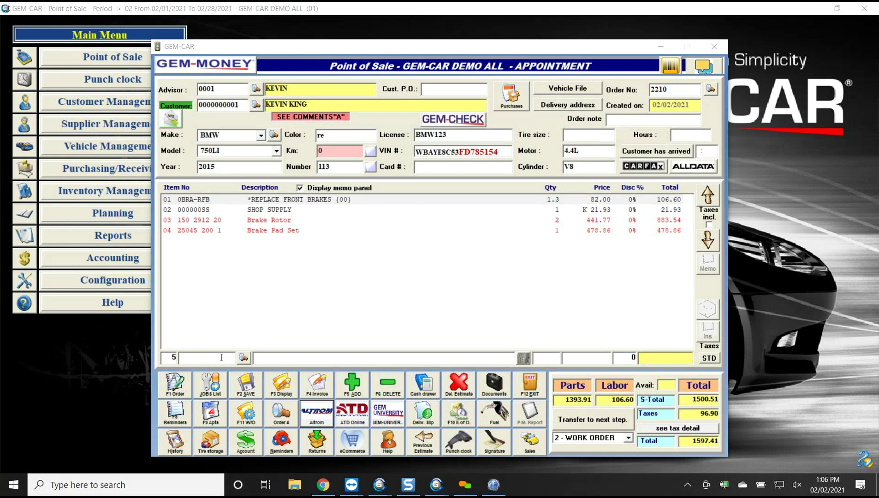
Add the J1 oil change and inspection job, then reopen the Altrom catalogue for this vehicle
type("J1")
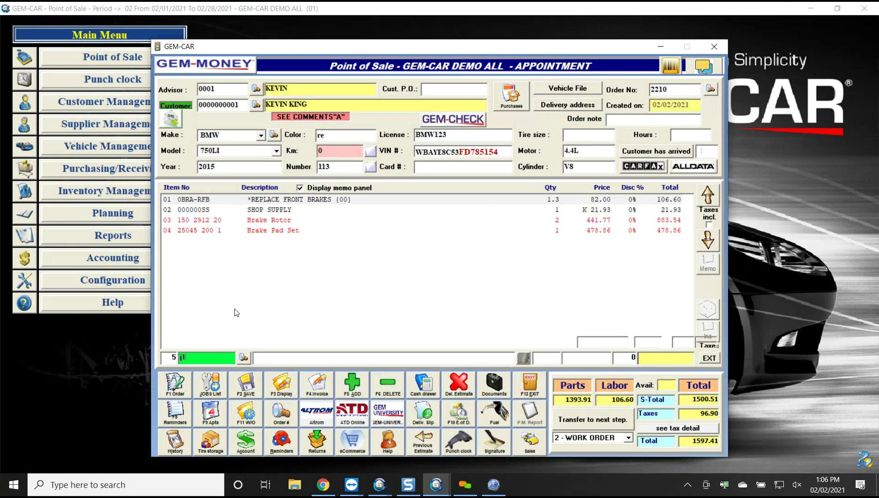
key("Return")
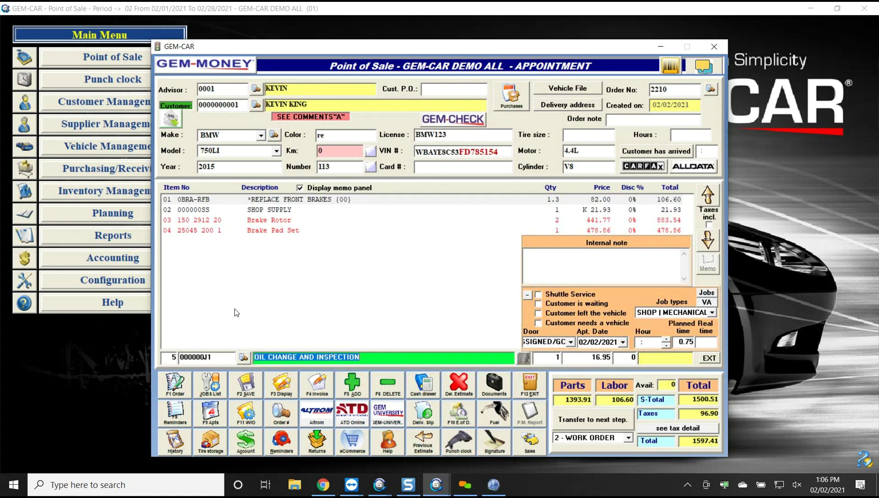
key("Return")
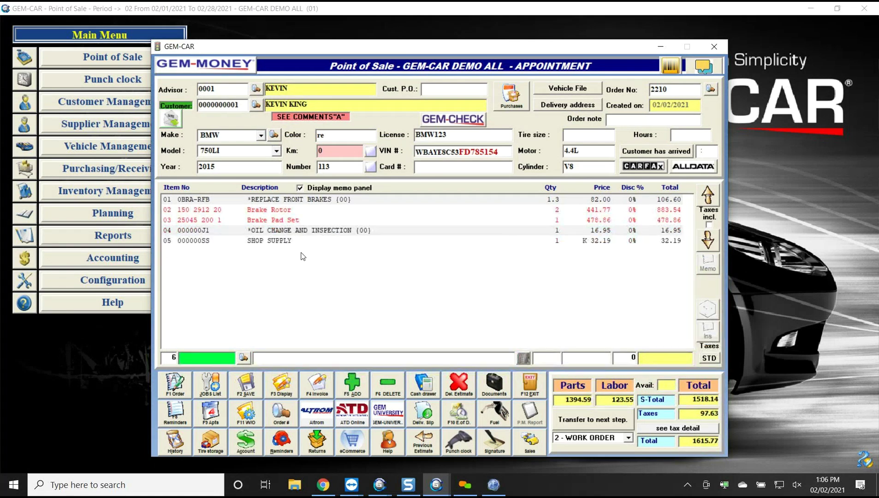
left_click(311, 417)
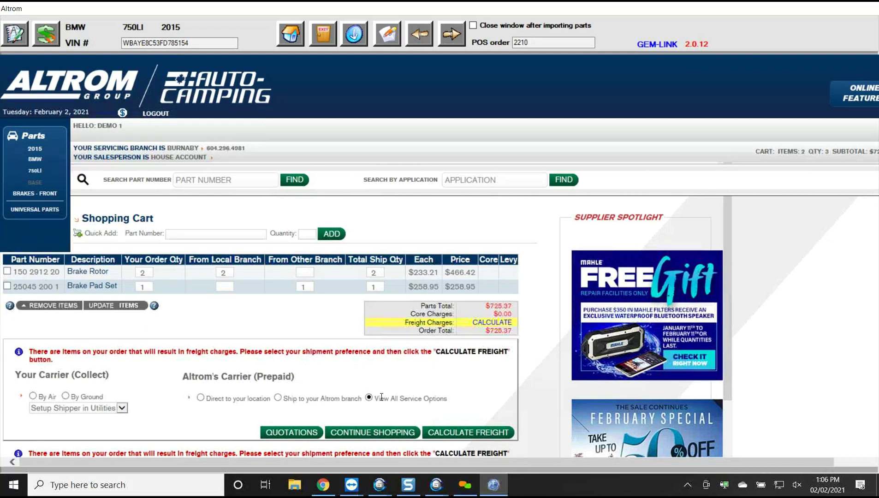
Continue shopping, look up the vehicle by VIN, and open the Filters category
left_click(377, 430)
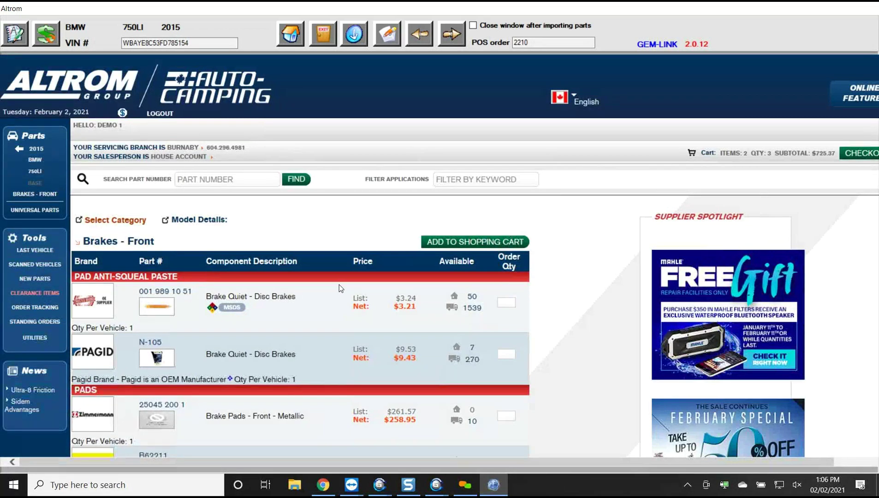
scroll(332, 283, "down", 3)
scroll(328, 281, "down", 2)
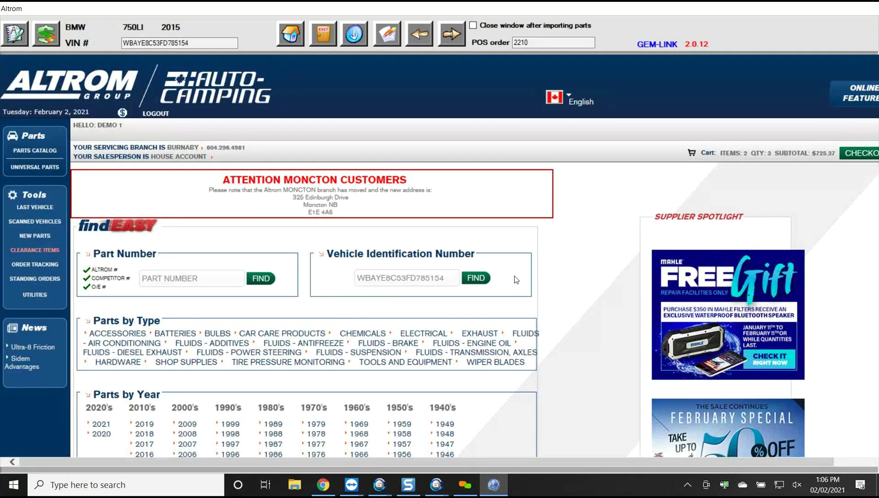
left_click(486, 280)
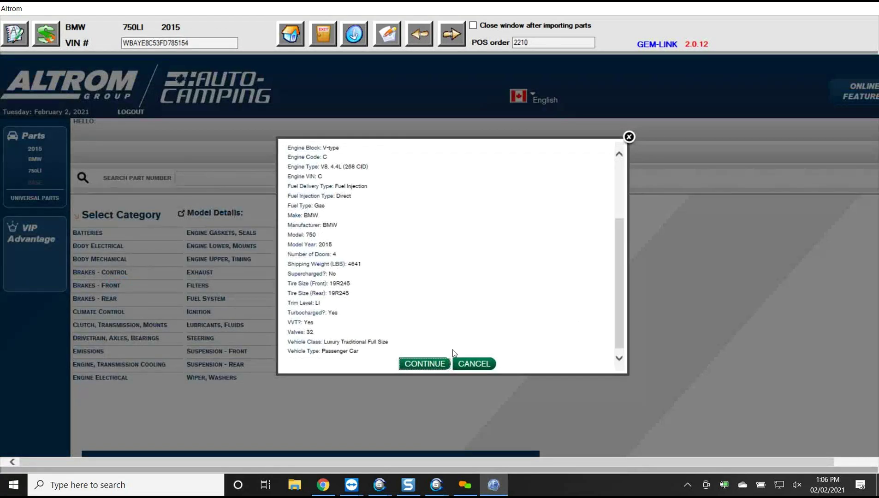
left_click(425, 364)
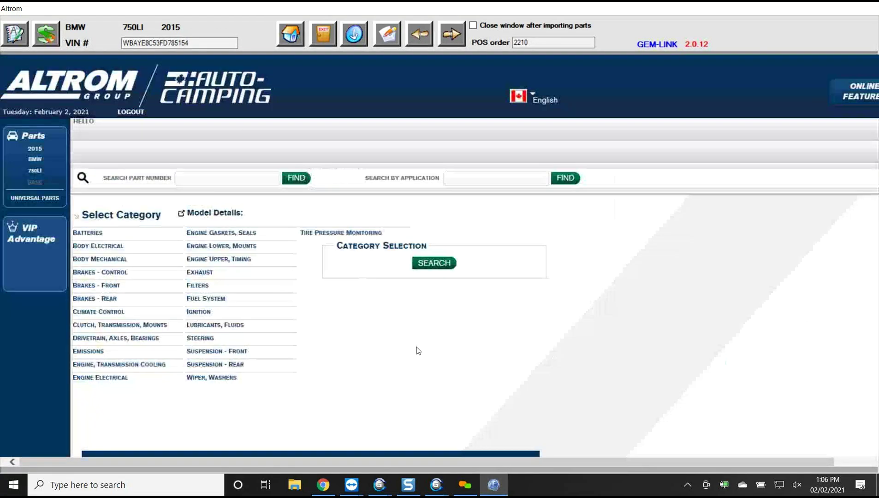
left_click(198, 289)
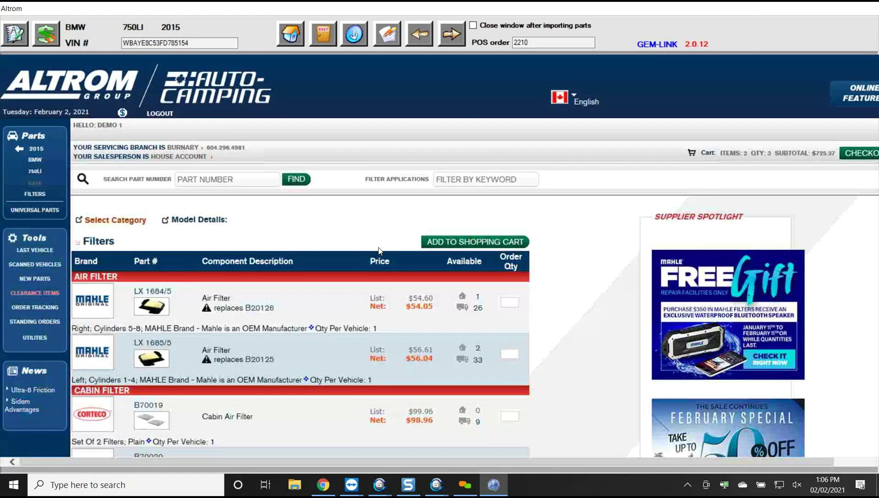
Order one each of air filters LX 1684/5, LX 1685/5 and oil filter OX 353/7D, and add them to the cart
scroll(357, 252, "down", 2)
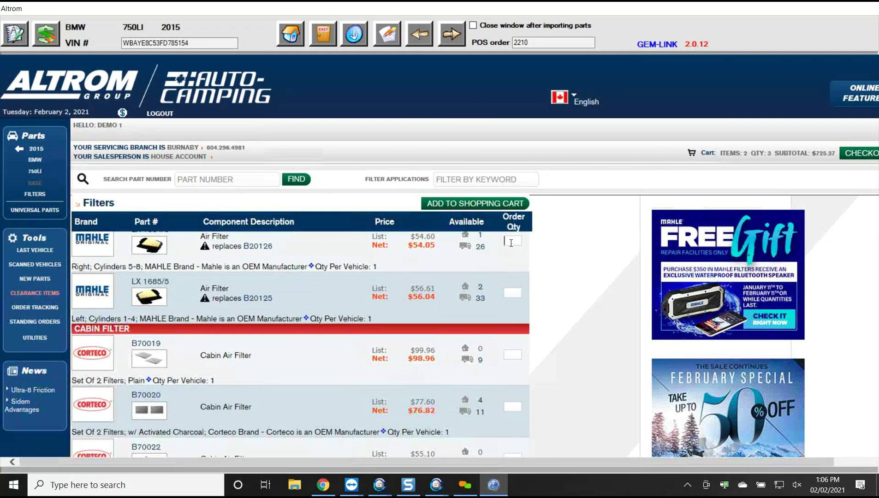
type("1")
left_click(516, 293)
type("1")
scroll(515, 287, "down", 5)
scroll(509, 286, "down", 3)
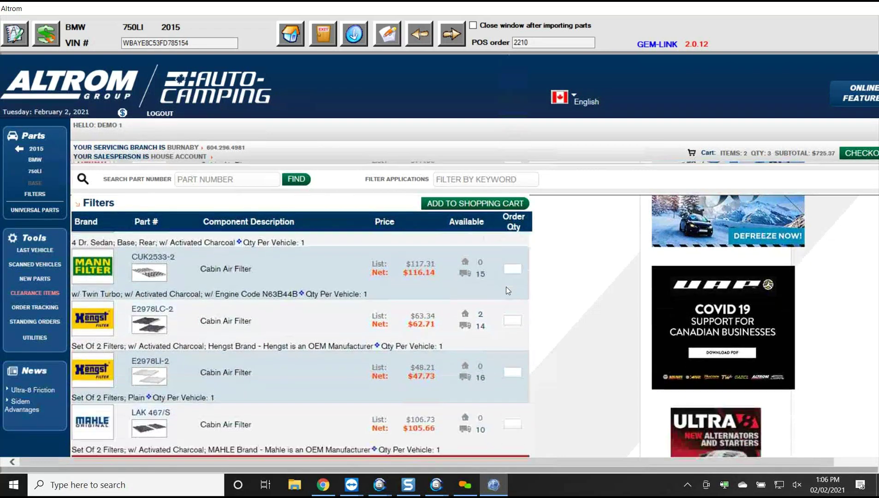
scroll(506, 286, "down", 5)
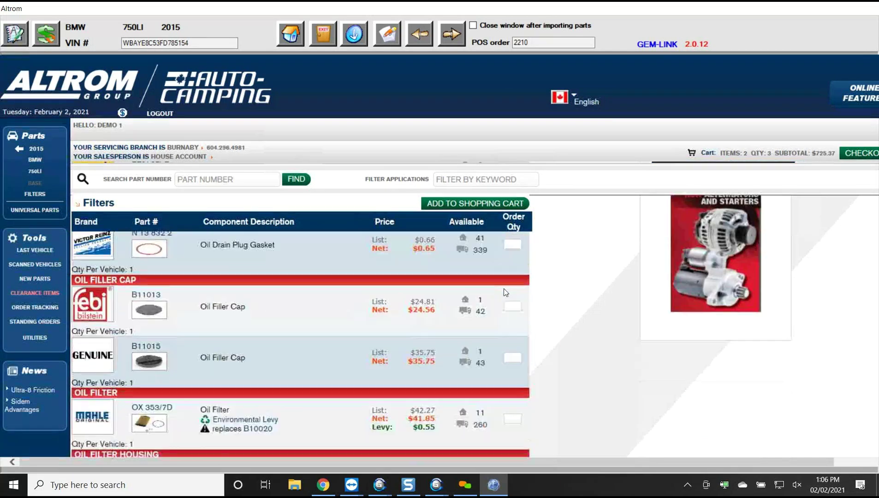
scroll(506, 293, "down", 2)
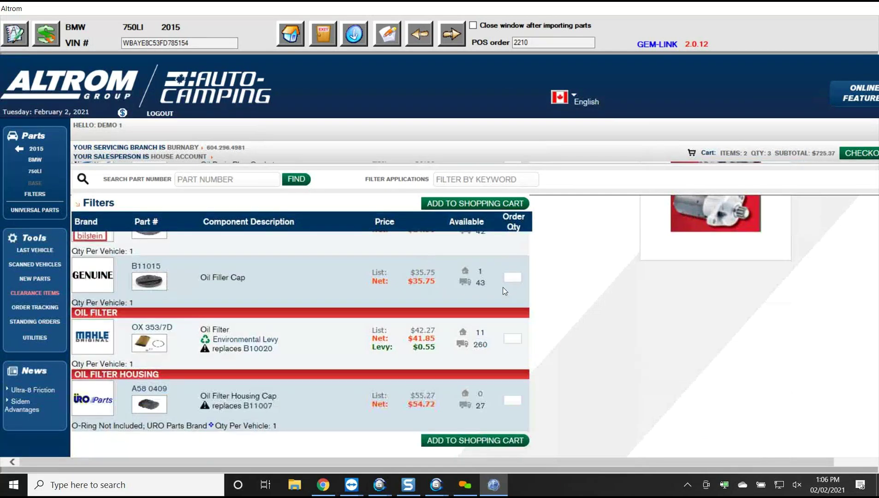
left_click(515, 338)
type("1")
left_click(509, 207)
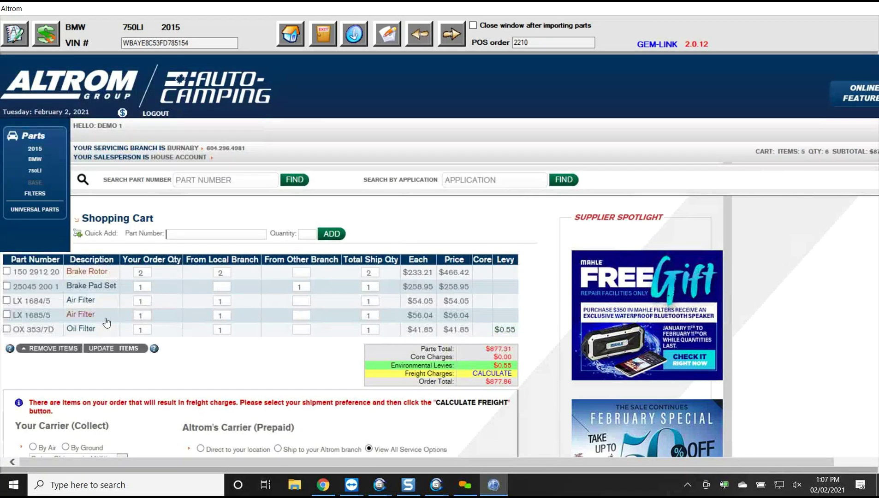
Import the Altrom cart with matrix pricing, unchecking Brake Rotor and Brake Pad Set so only the filters transfer
left_click(13, 42)
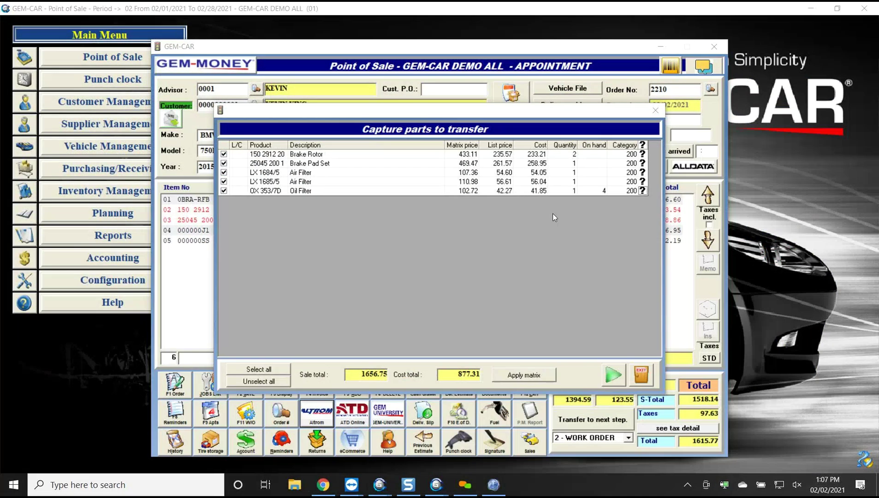
left_click(604, 191)
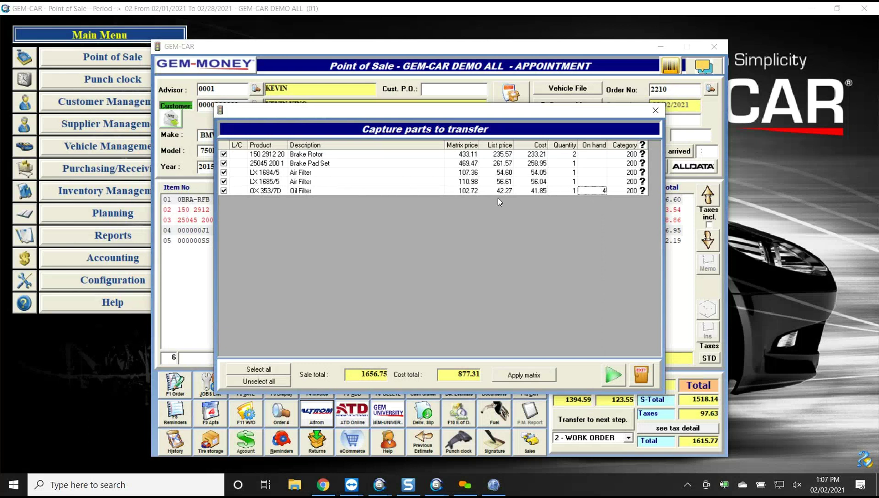
left_click(518, 376)
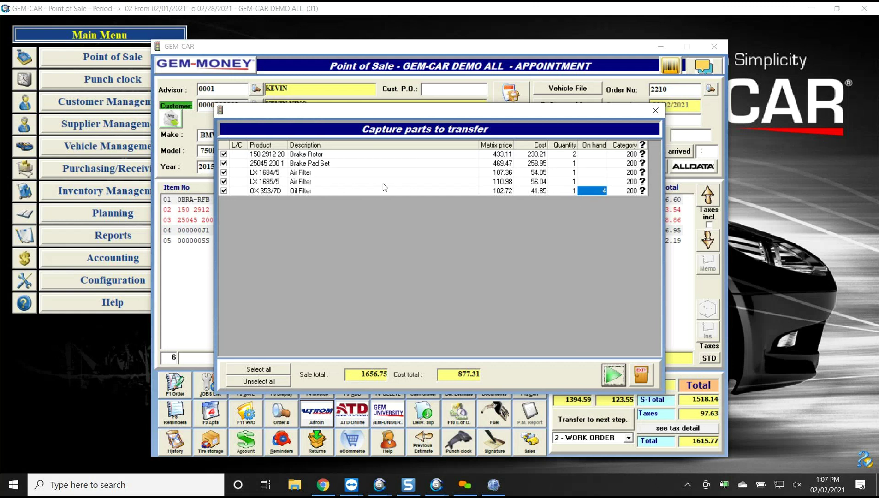
left_click(224, 154)
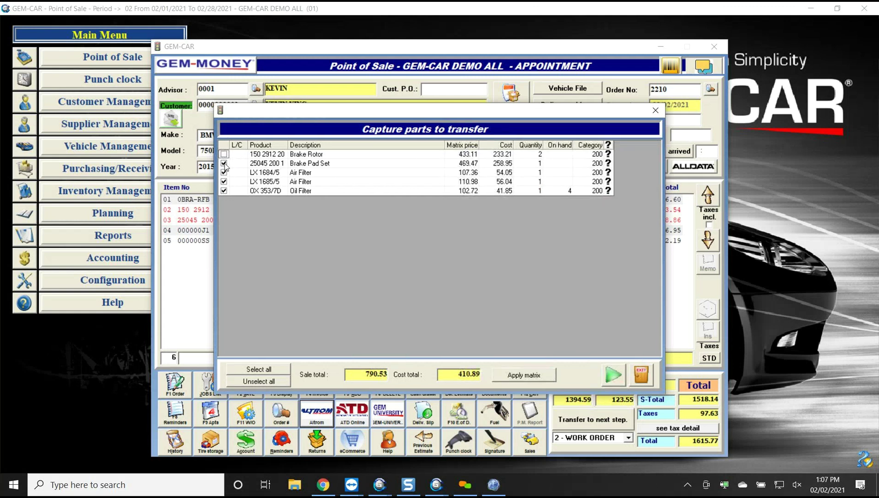
left_click(224, 163)
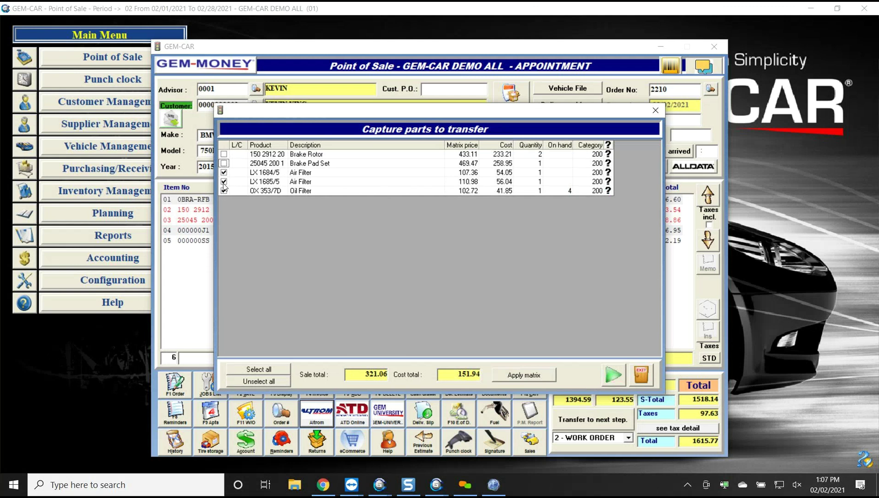
left_click(224, 191)
left_click(223, 191)
Transfer the two air filters and the OX 353/7D oil filter, then view line 08's details
left_click(612, 373)
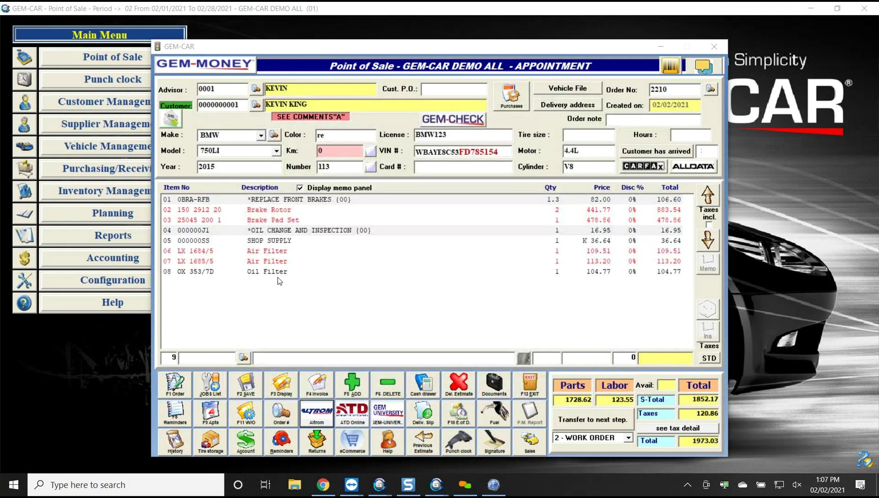
left_click(279, 272)
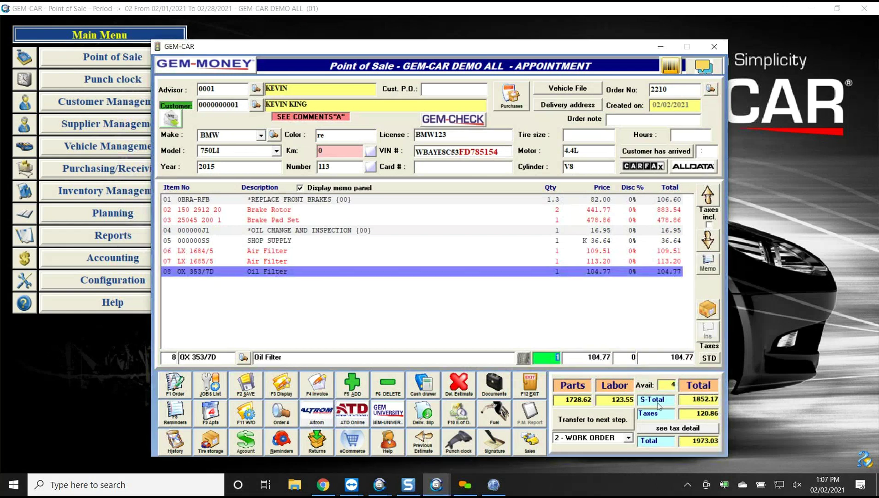